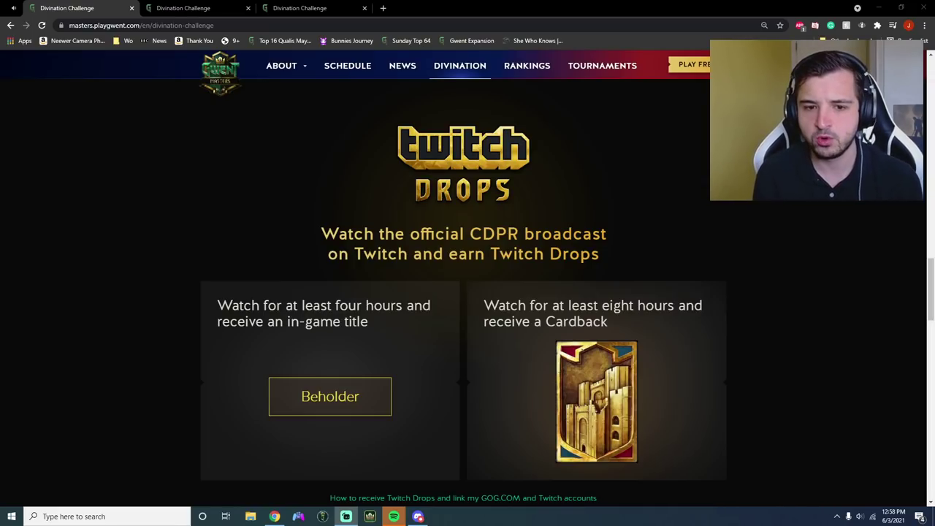
# Step: Review the Twitch Drops requirements, the broadcast times and the prediction rewards on the Divination Challenge page
pyautogui.scroll(-5, 555, 228)
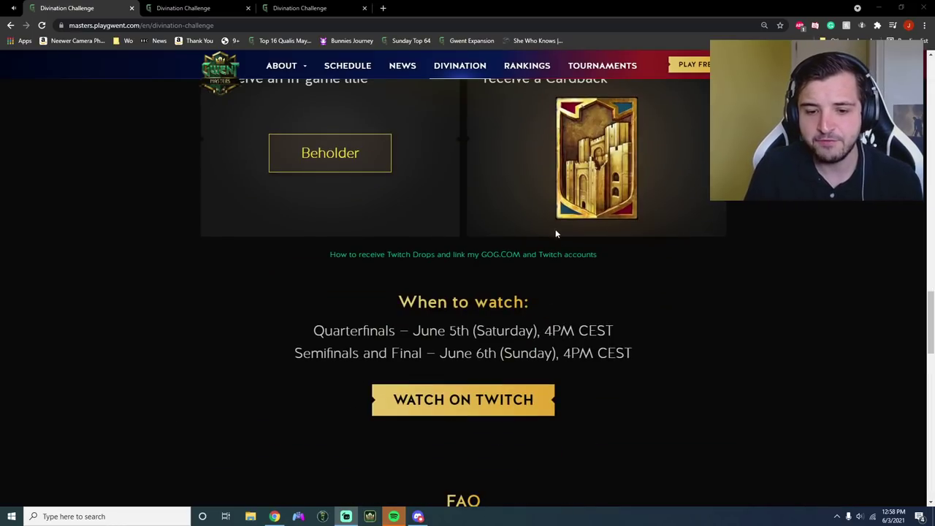
pyautogui.scroll(2, 583, 305)
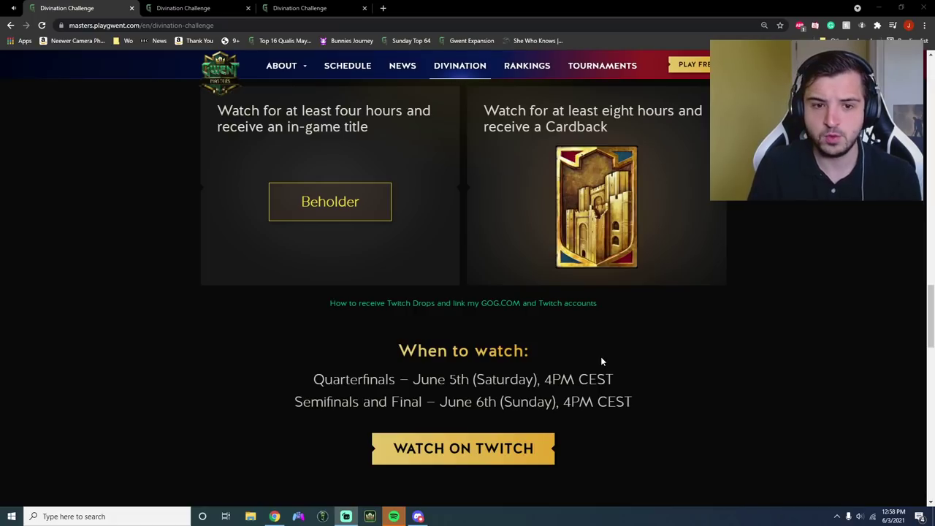
pyautogui.scroll(1, 600, 361)
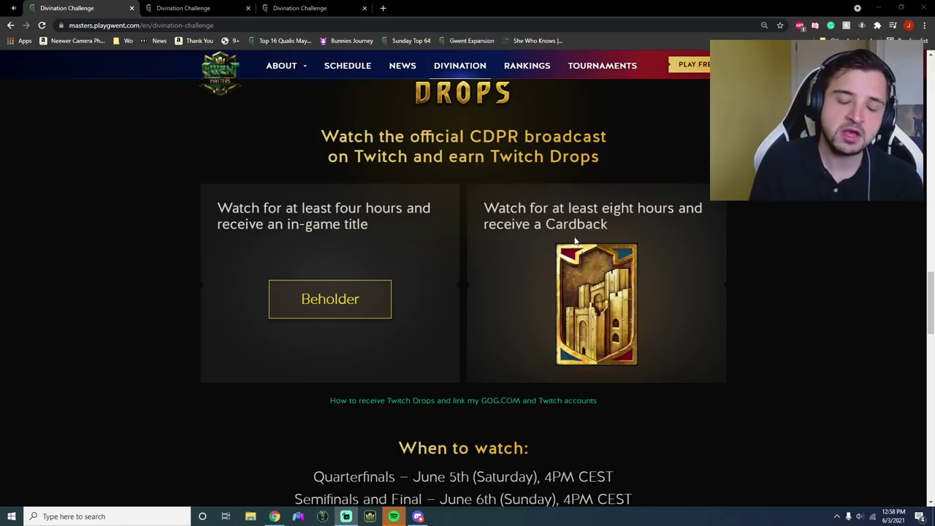
pyautogui.scroll(3, 555, 260)
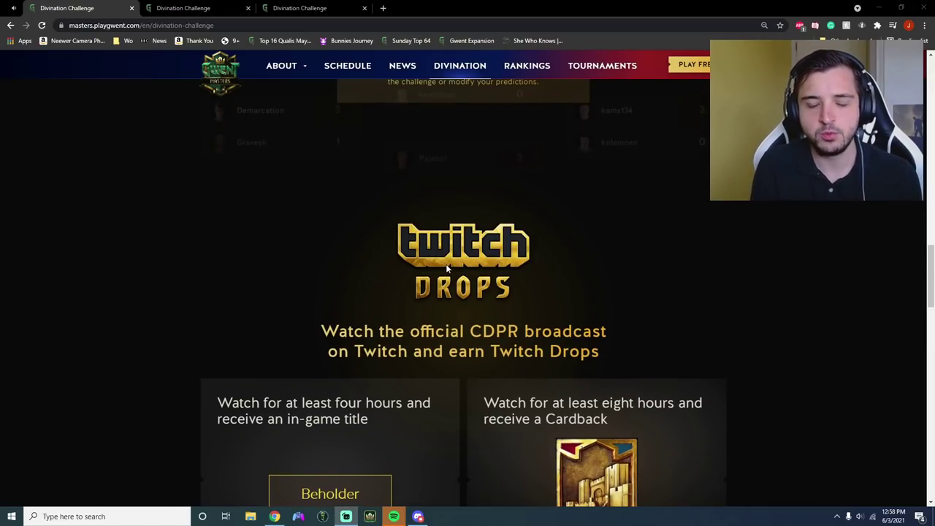
pyautogui.scroll(-6, 509, 302)
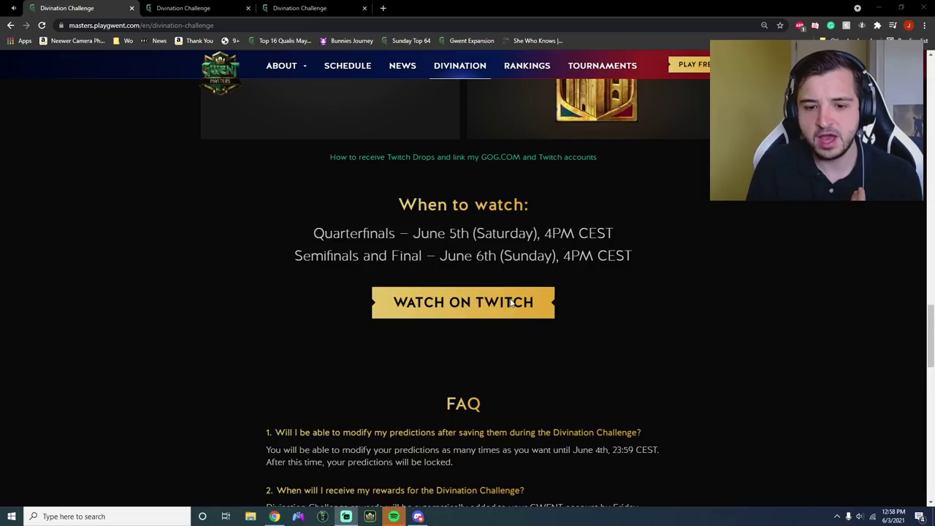
pyautogui.scroll(4, 510, 303)
pyautogui.scroll(5, 510, 303)
pyautogui.scroll(-1, 510, 303)
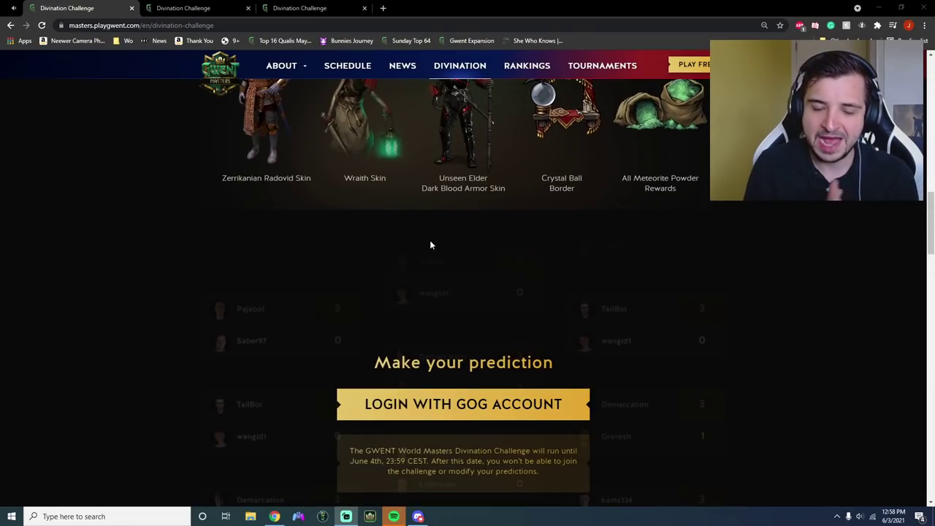
pyautogui.scroll(5, 618, 339)
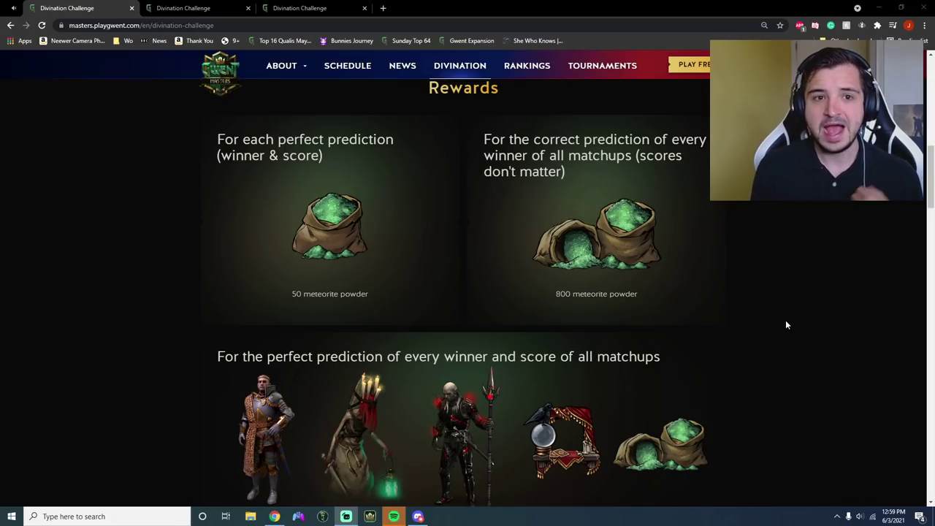
# Step: Compare the reward tiers for correct winners and perfect scores with the matchups in the empty prediction bracket
pyautogui.click(196, 8)
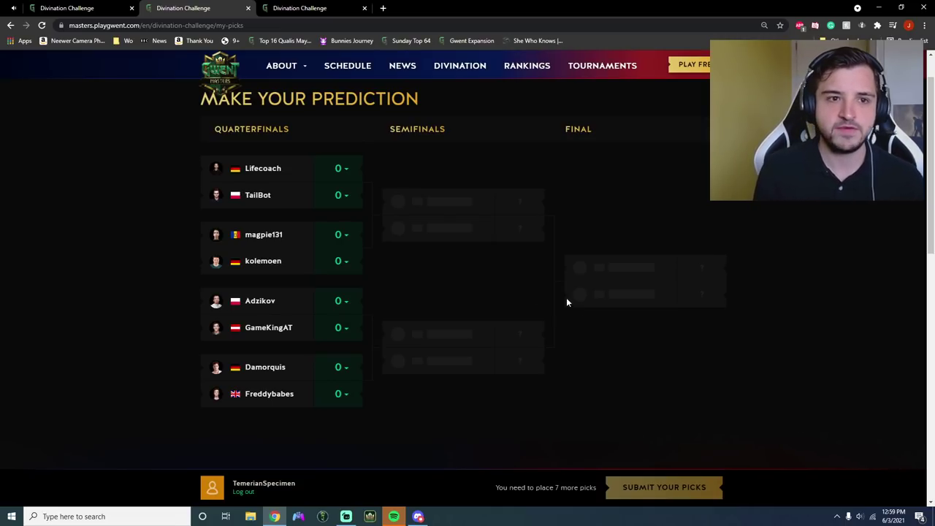
pyautogui.click(68, 8)
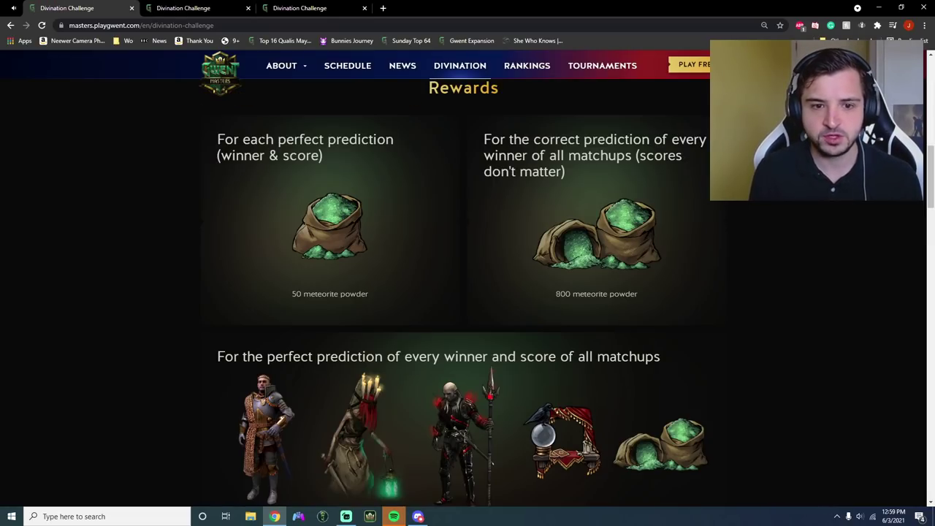
pyautogui.click(183, 8)
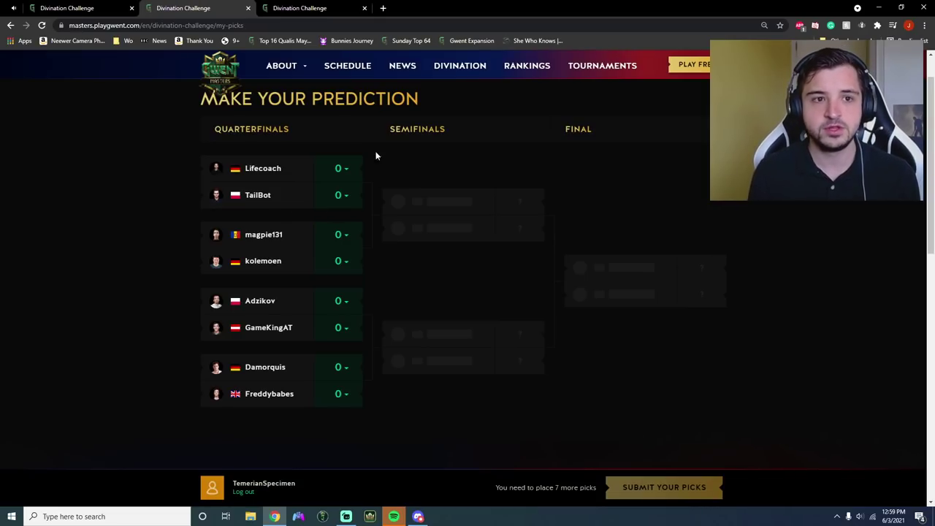
pyautogui.click(68, 8)
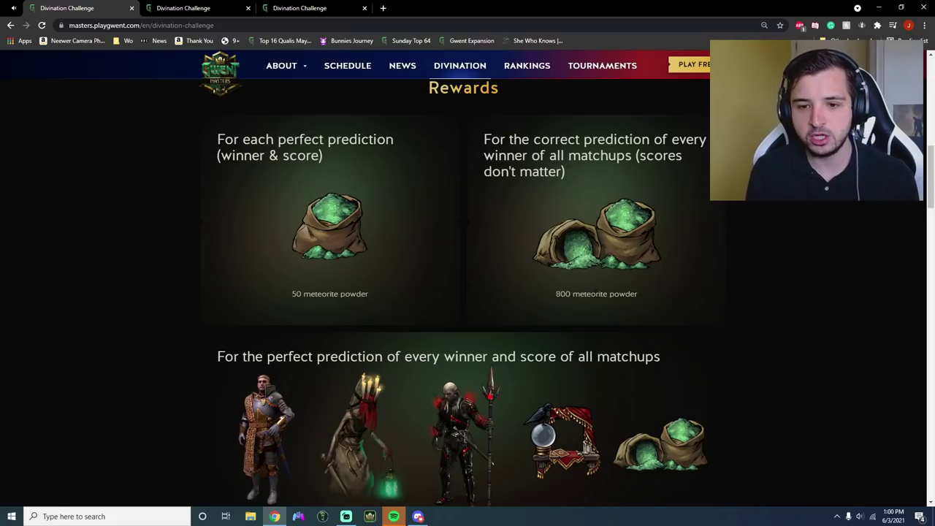
pyautogui.click(255, 6)
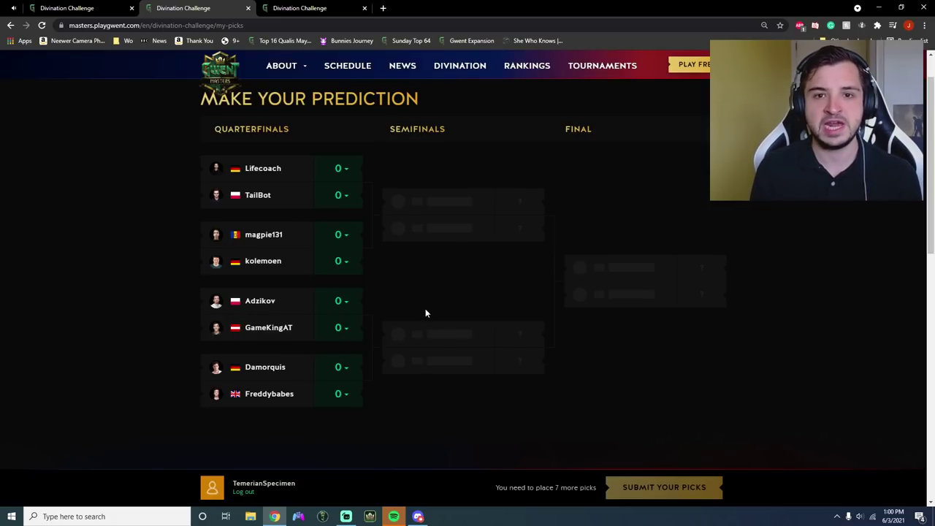
pyautogui.click(117, 8)
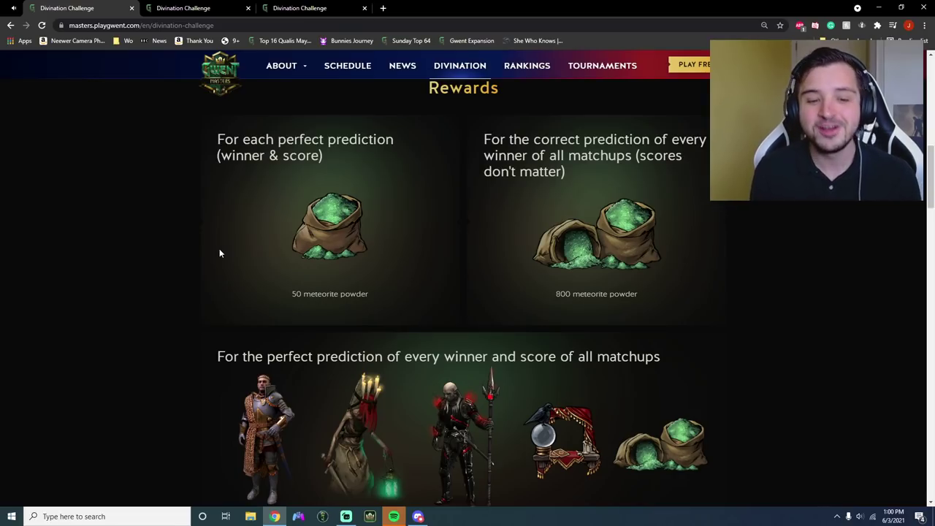
pyautogui.scroll(-1, 227, 250)
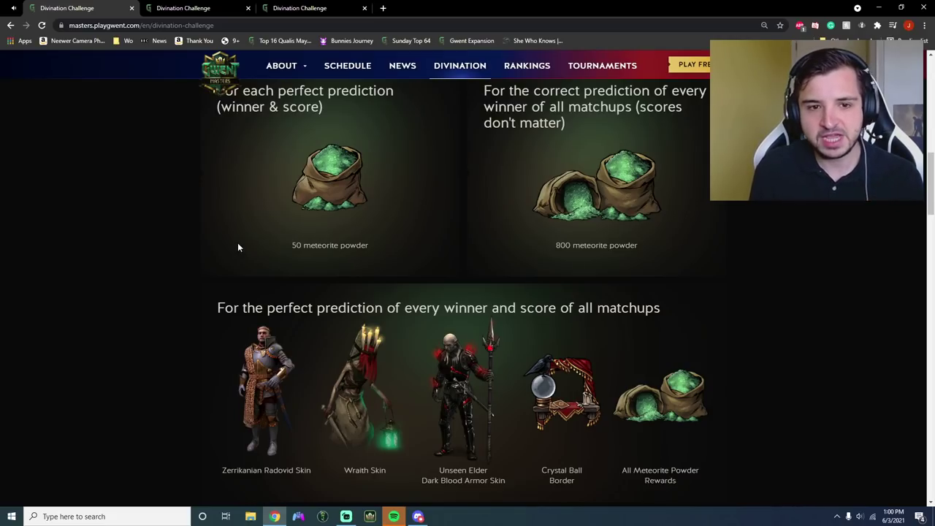
pyautogui.click(183, 8)
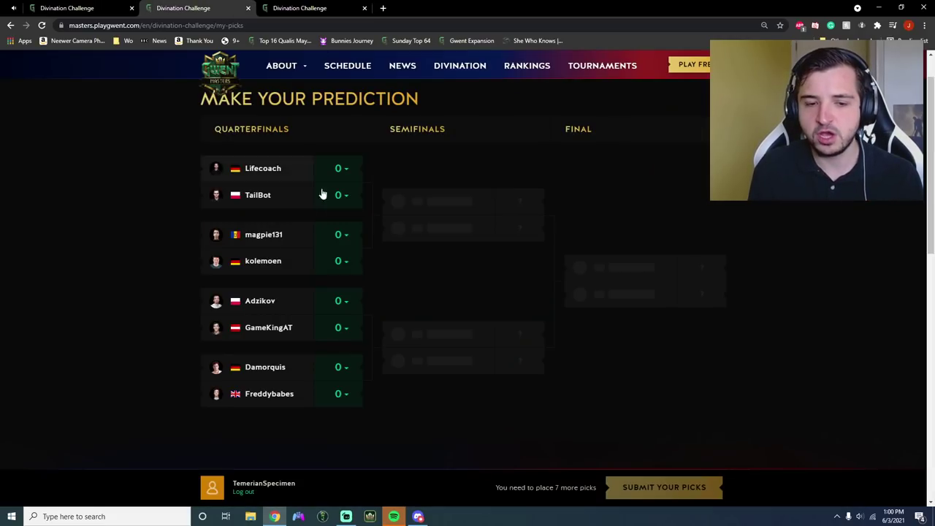
pyautogui.click(63, 7)
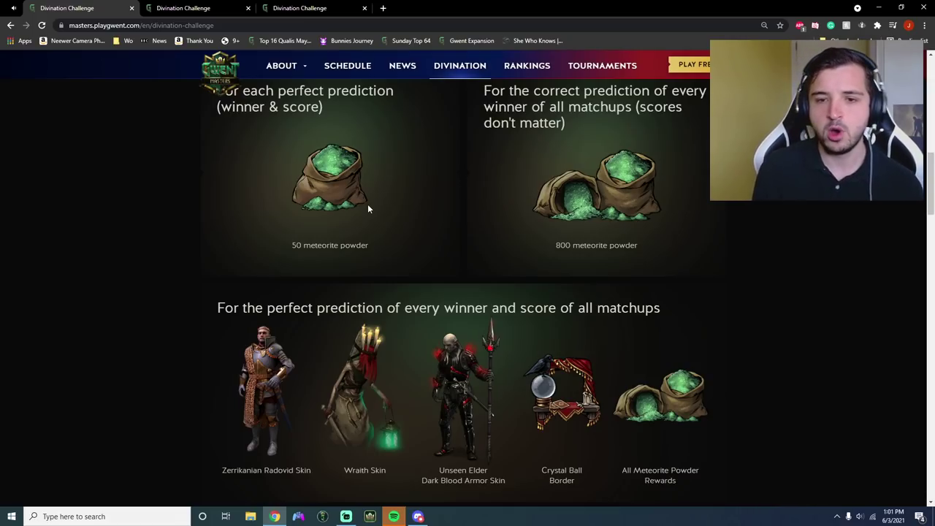
# Step: In the first prediction bracket, set the opening quarterfinal to Lifecoach 3, TailBot 2
pyautogui.hotkey('ctrl', 'Tab')
pyautogui.moveTo(418, 515)
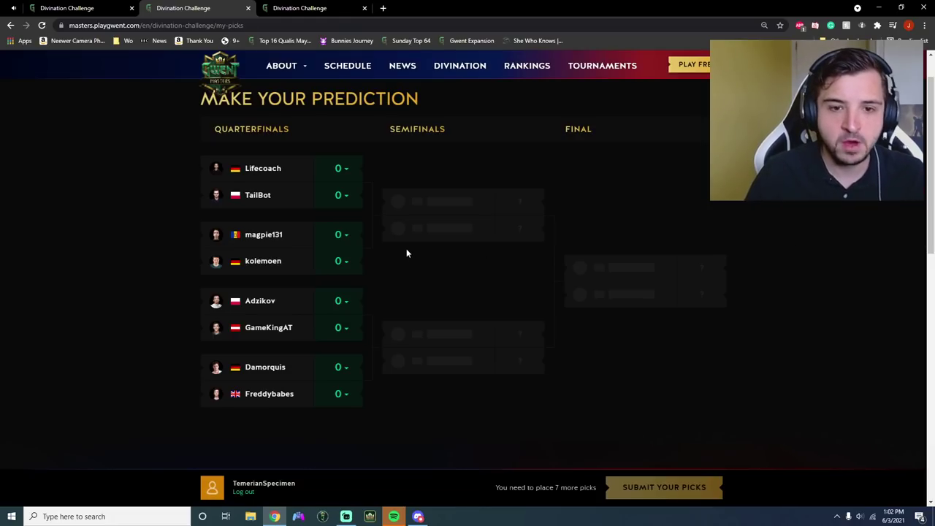
pyautogui.click(342, 196)
pyautogui.click(334, 256)
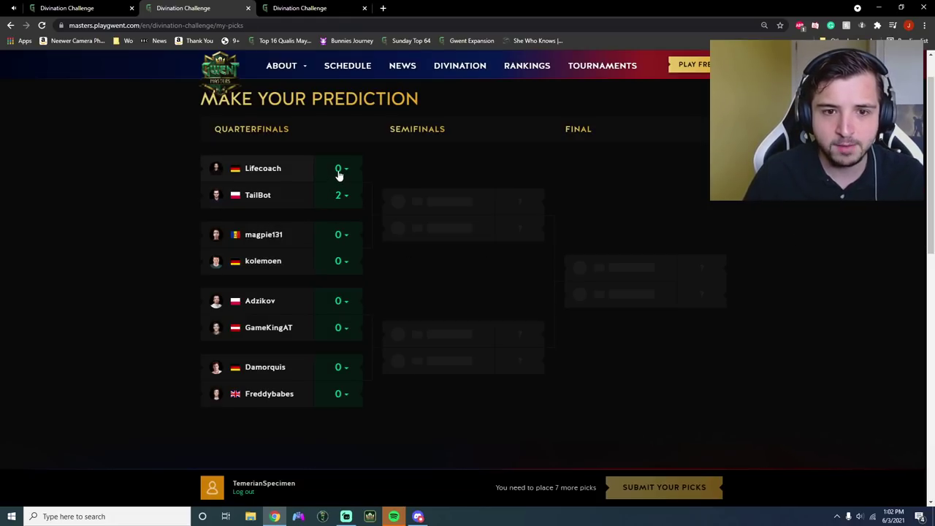
pyautogui.click(339, 169)
pyautogui.click(341, 246)
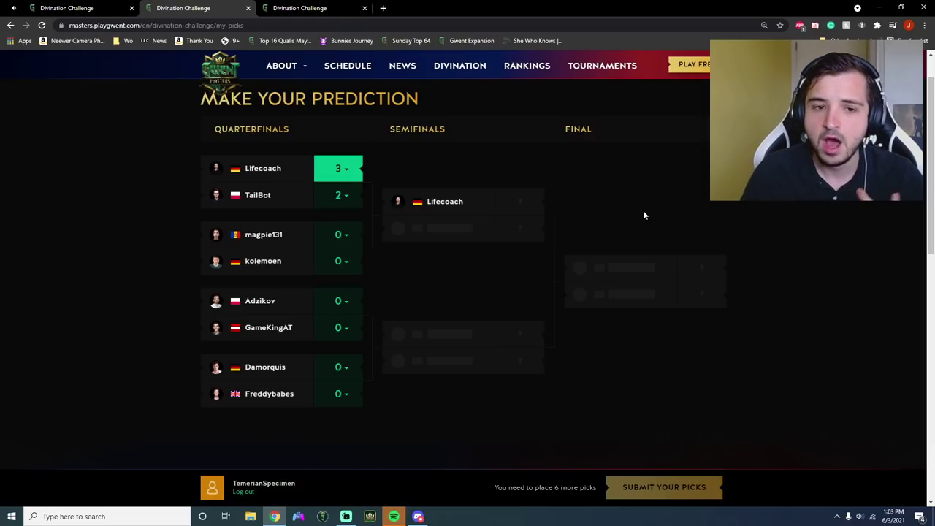
# Step: Set the second quarterfinal's predicted score to magpie131 1, kolemoen 3
pyautogui.click(340, 235)
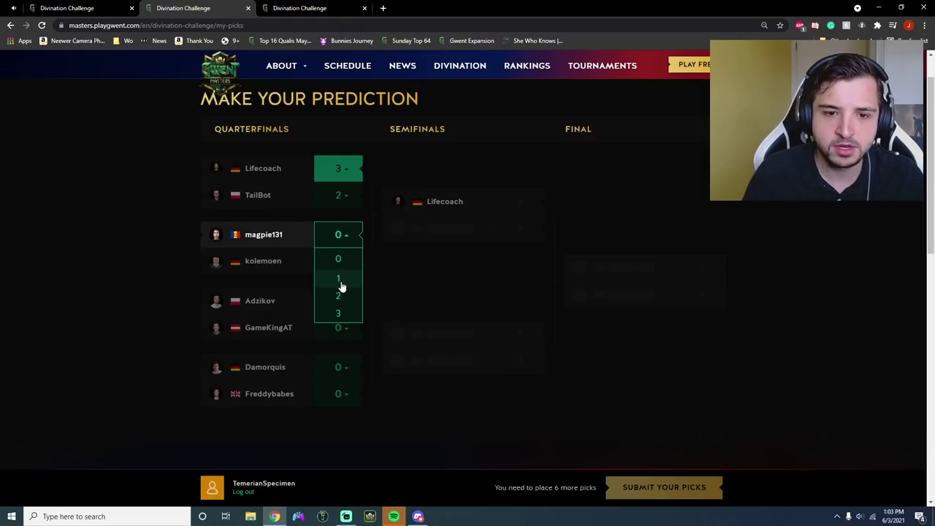
pyautogui.click(340, 275)
pyautogui.click(353, 263)
pyautogui.click(339, 340)
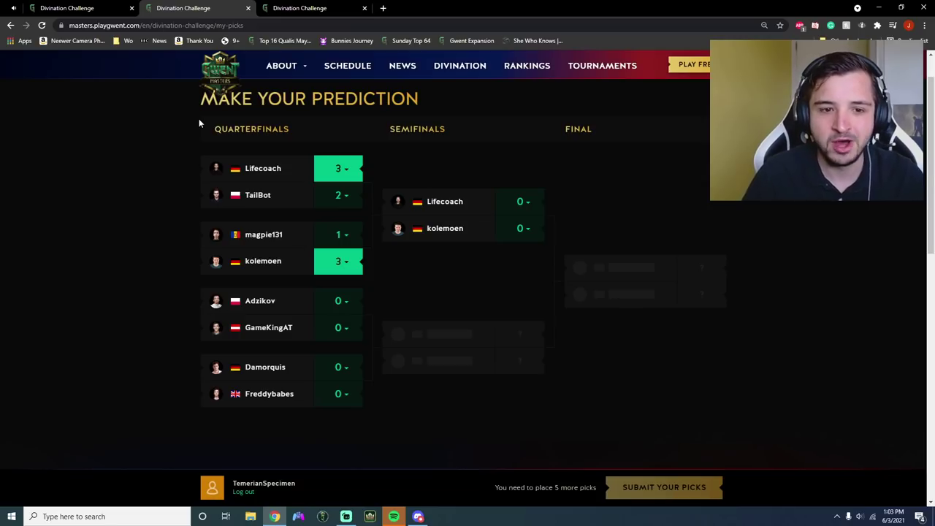
# Step: Predict the remaining two quarterfinals: Adzikov 3, GameKingAT 1, and Freddybabes with 3 wins against Damorquis
pyautogui.scroll(-1, 187, 182)
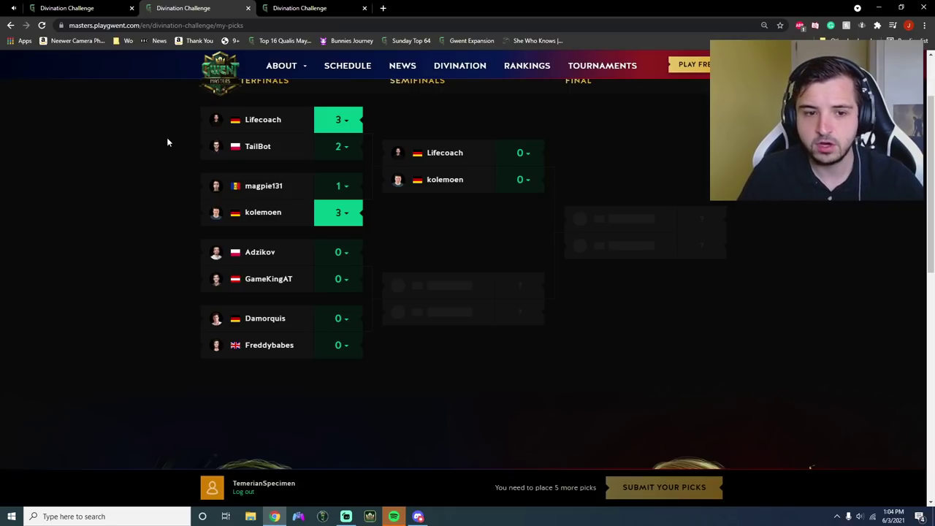
pyautogui.click(345, 254)
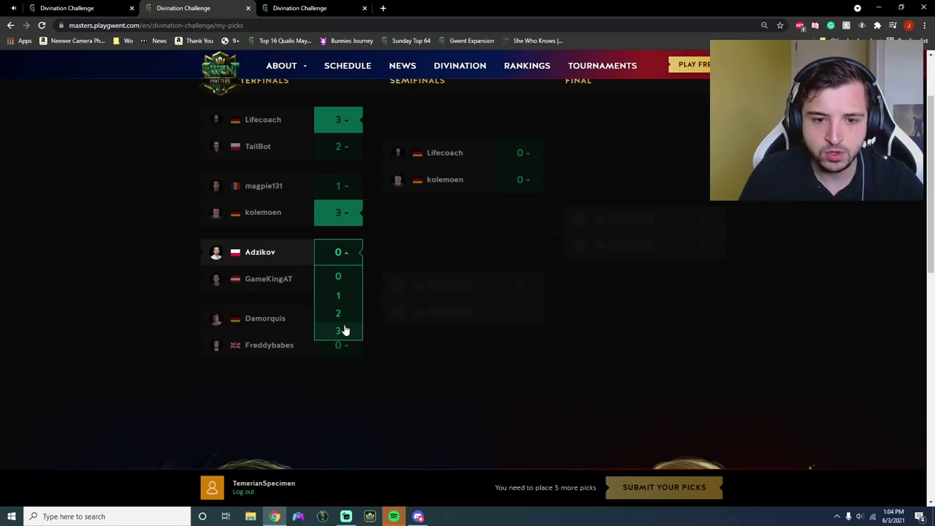
pyautogui.click(339, 330)
pyautogui.click(342, 280)
pyautogui.click(344, 323)
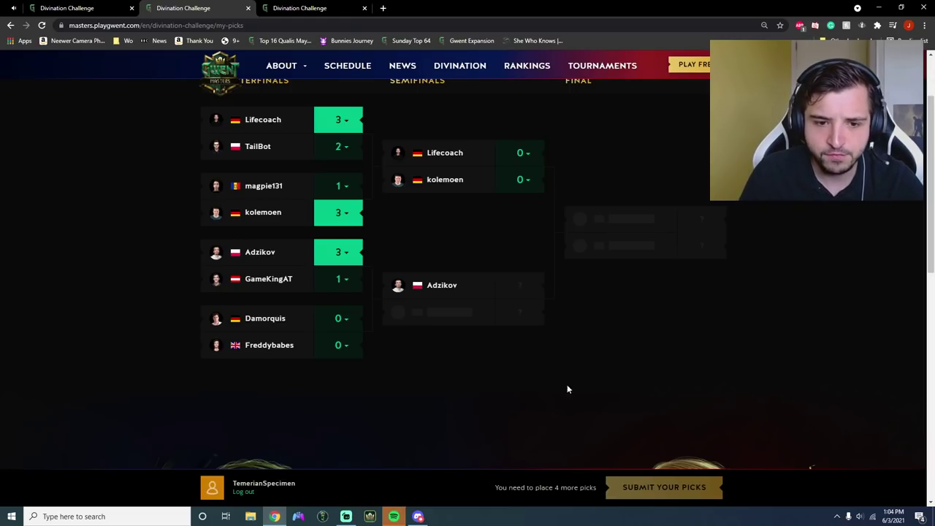
pyautogui.click(346, 354)
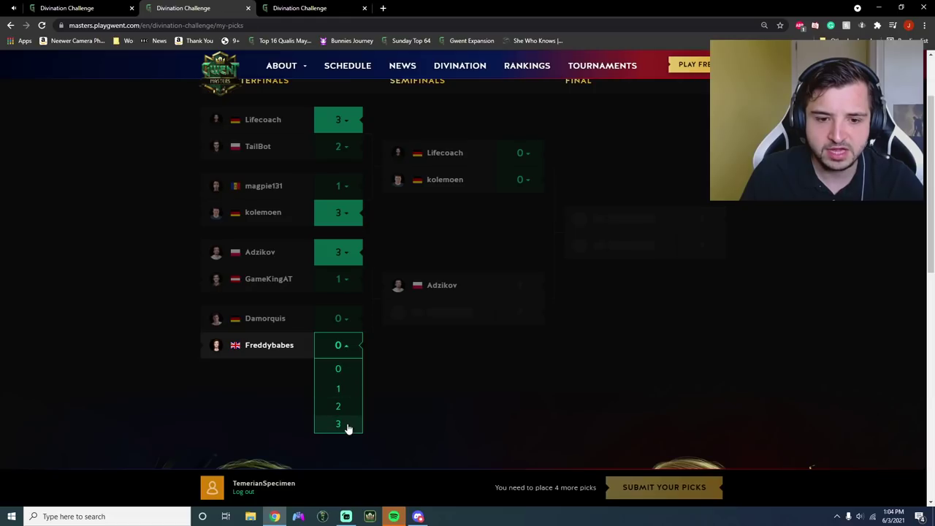
pyautogui.click(347, 427)
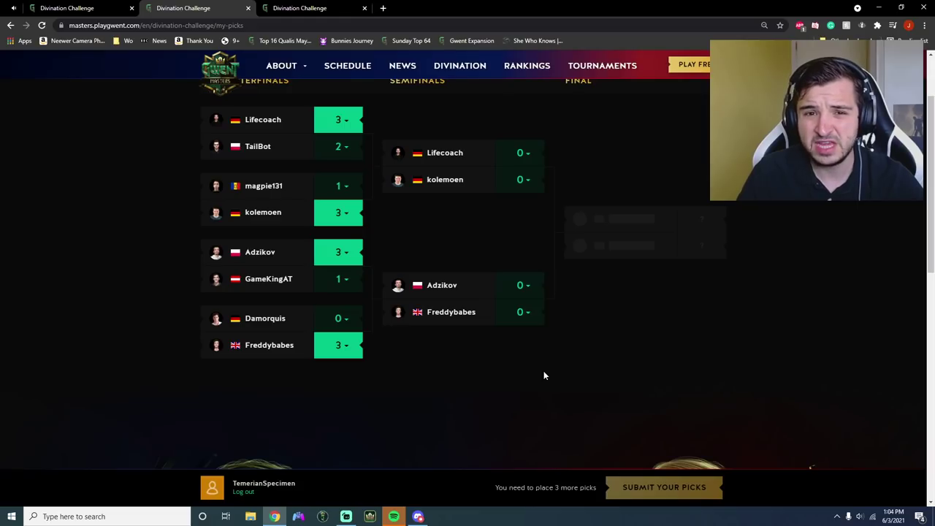
# Step: Predict both semifinals by giving kolemoen 3 wins against Lifecoach and Freddybabes 3 wins against Adzikov
pyautogui.click(538, 184)
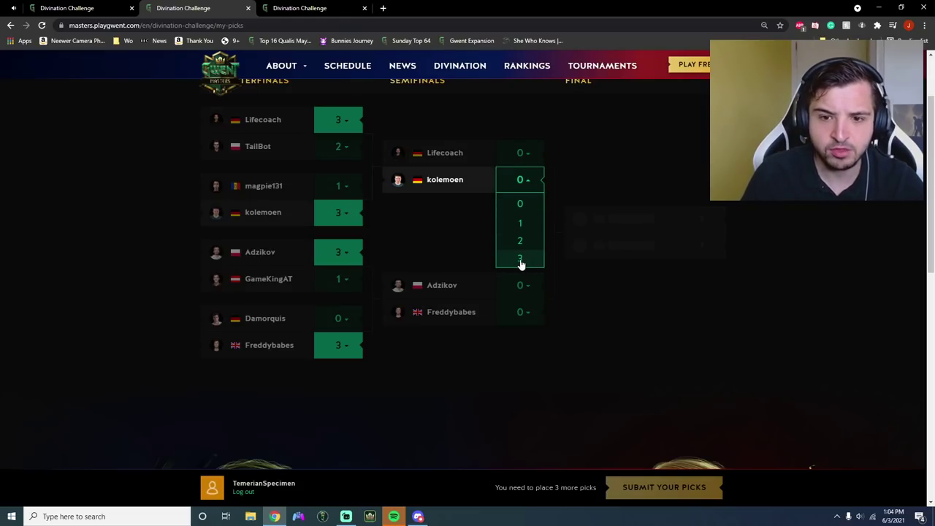
pyautogui.click(520, 259)
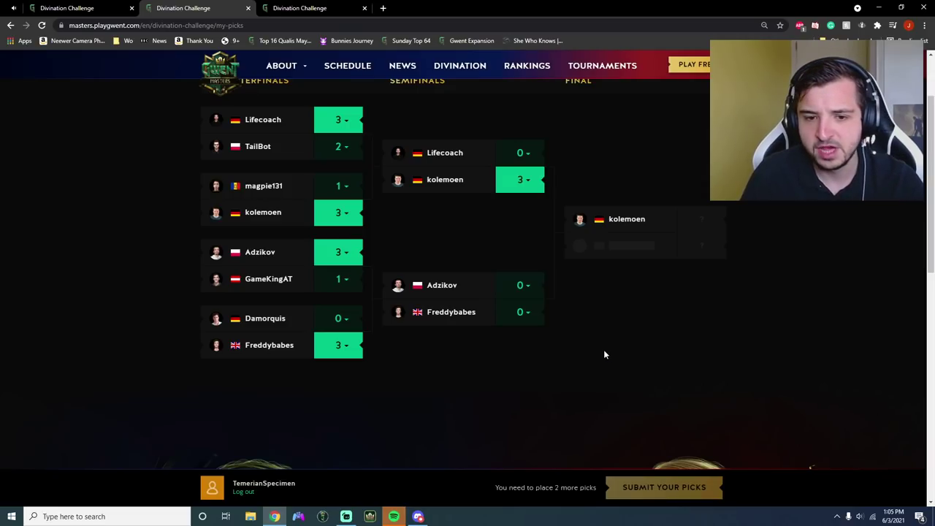
pyautogui.click(523, 319)
pyautogui.click(520, 393)
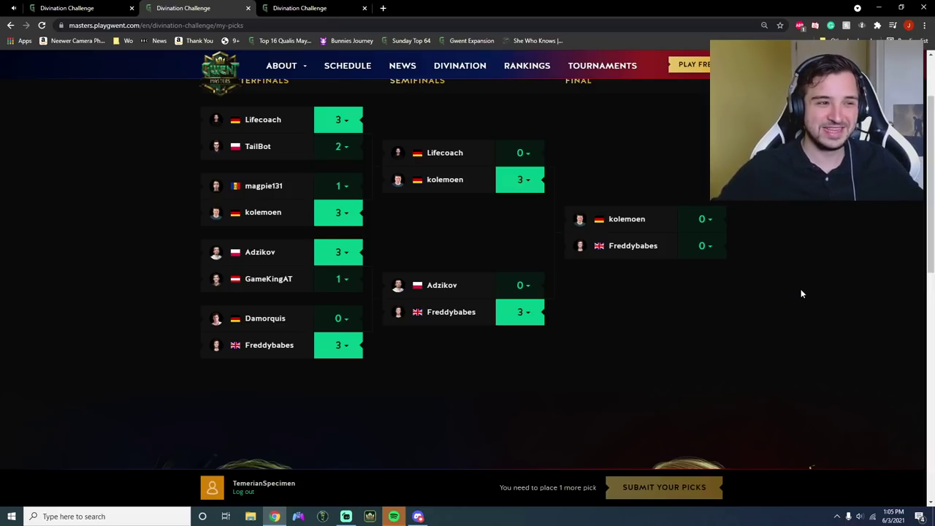
# Step: Pick Freddybabes as the winner of the final by setting a score of 3 against kolemoen
pyautogui.click(709, 233)
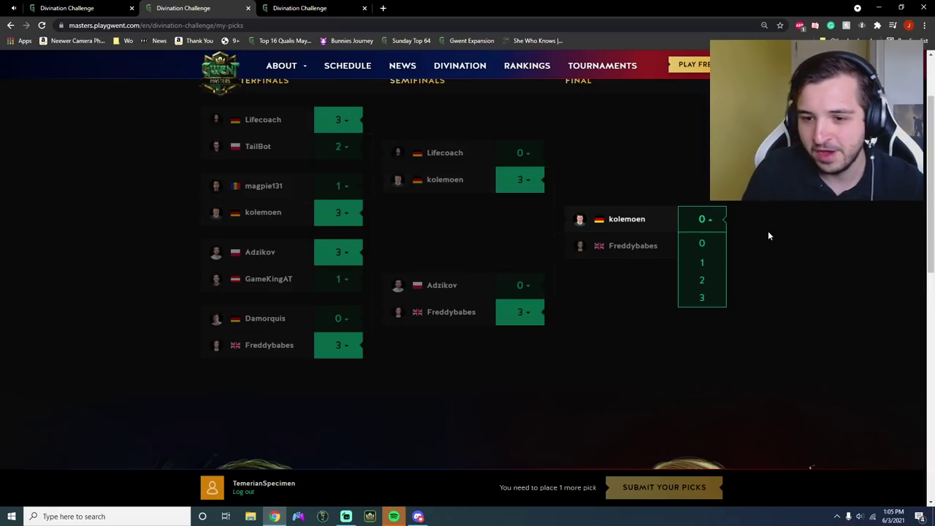
pyautogui.click(731, 248)
pyautogui.click(711, 253)
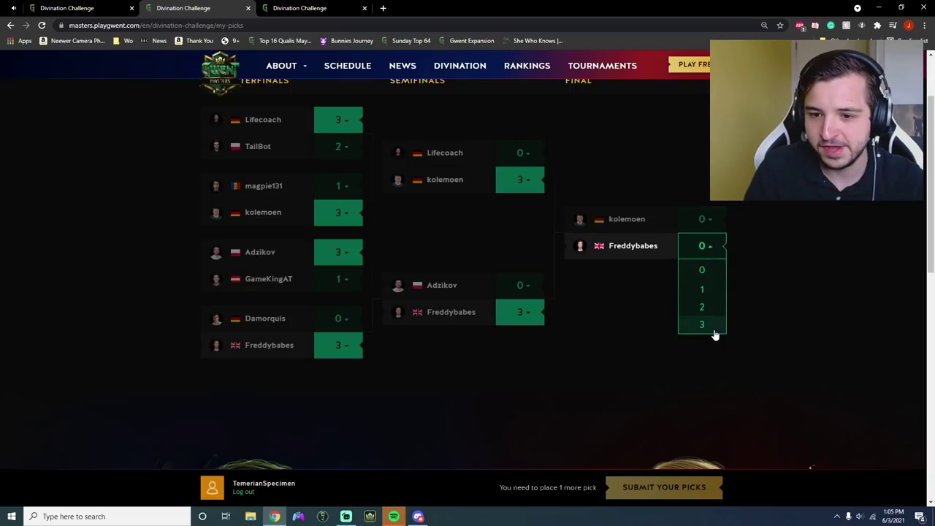
pyautogui.click(714, 328)
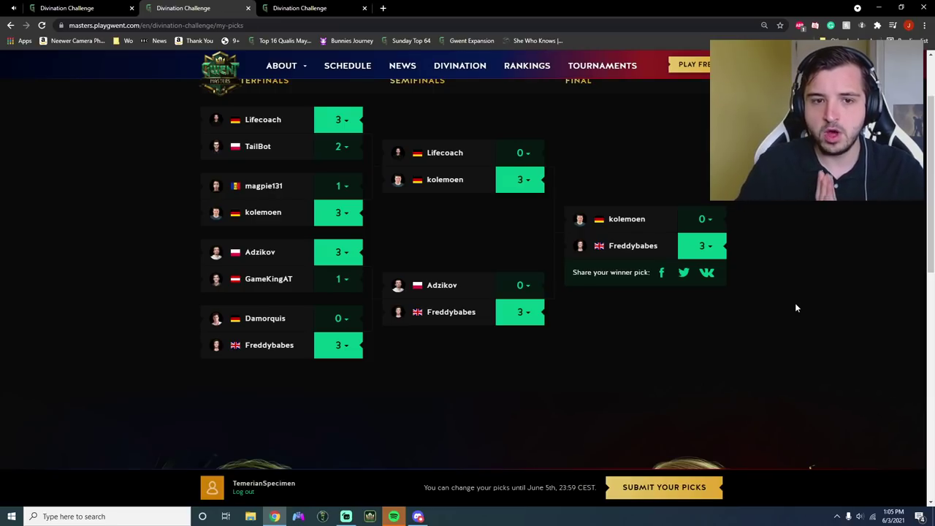
# Step: Switch to the empty third prediction bracket and give TailBot 3 wins against Lifecoach in the first quarterfinal
pyautogui.hotkey('ctrl', 'Tab')
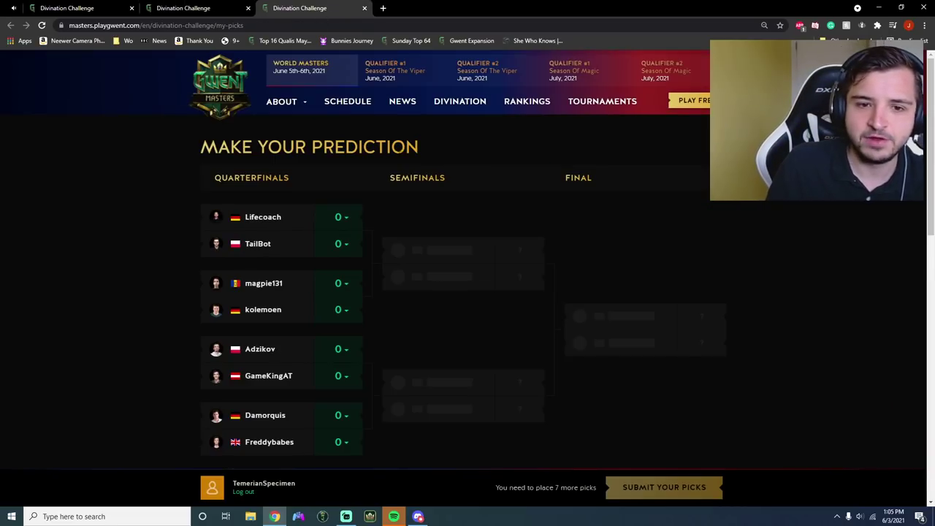
pyautogui.scroll(-1, 632, 283)
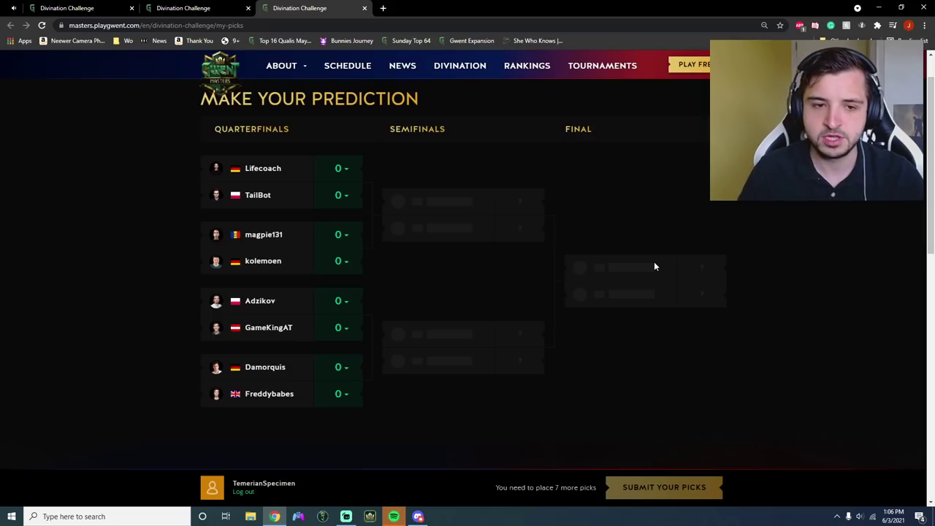
pyautogui.click(335, 197)
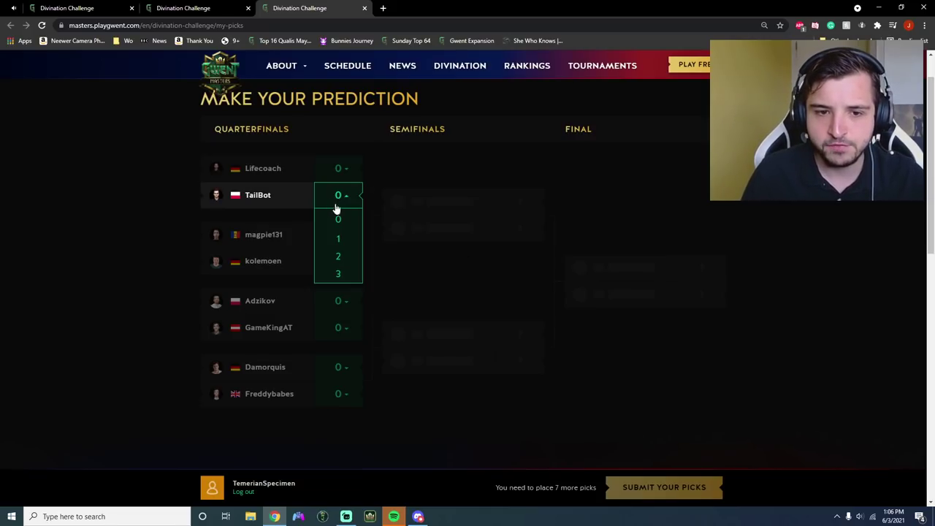
pyautogui.click(350, 271)
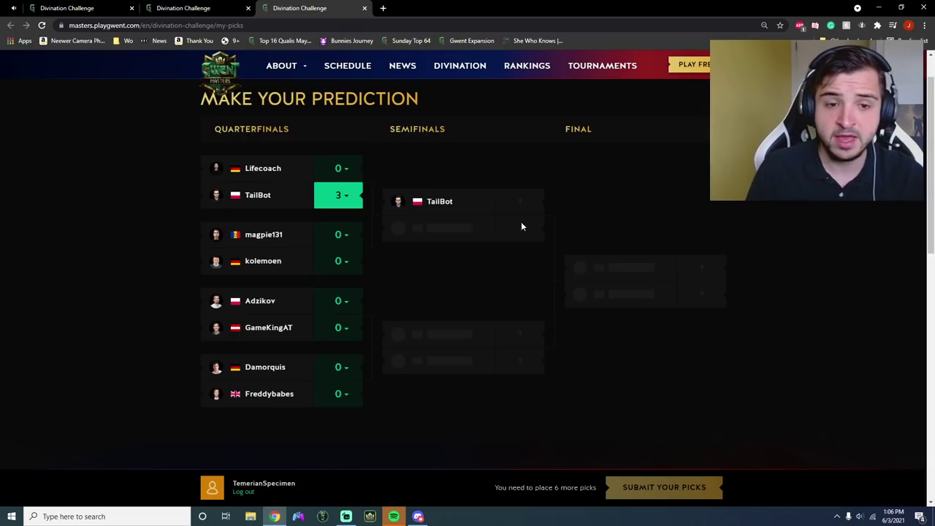
# Step: Predict magpie131 1, kolemoen 3 in the second quarterfinal, and check the picks against the previously filled bracket
pyautogui.click(350, 246)
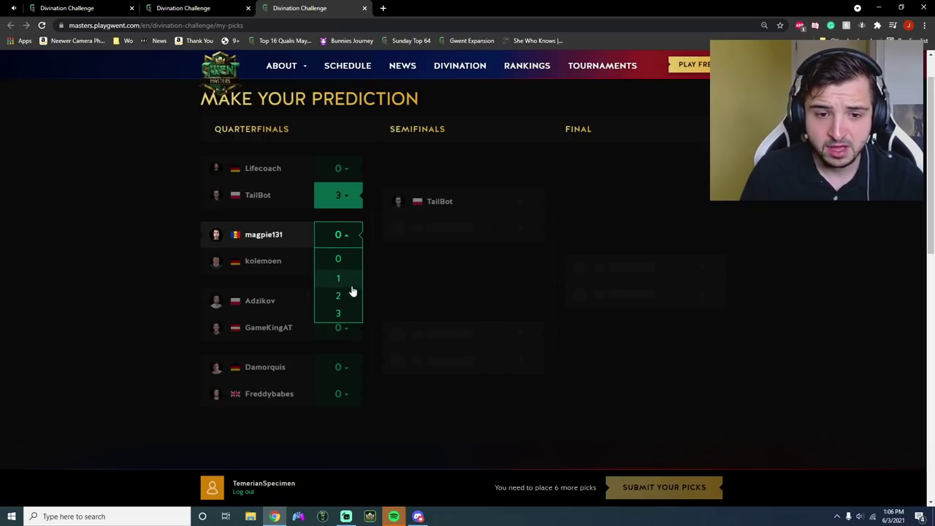
pyautogui.click(342, 278)
pyautogui.click(336, 263)
pyautogui.click(346, 348)
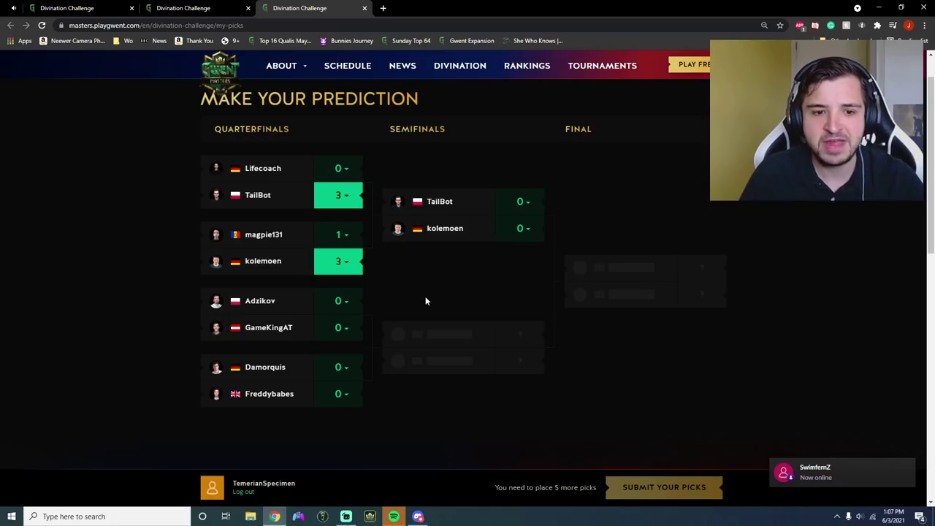
pyautogui.click(228, 5)
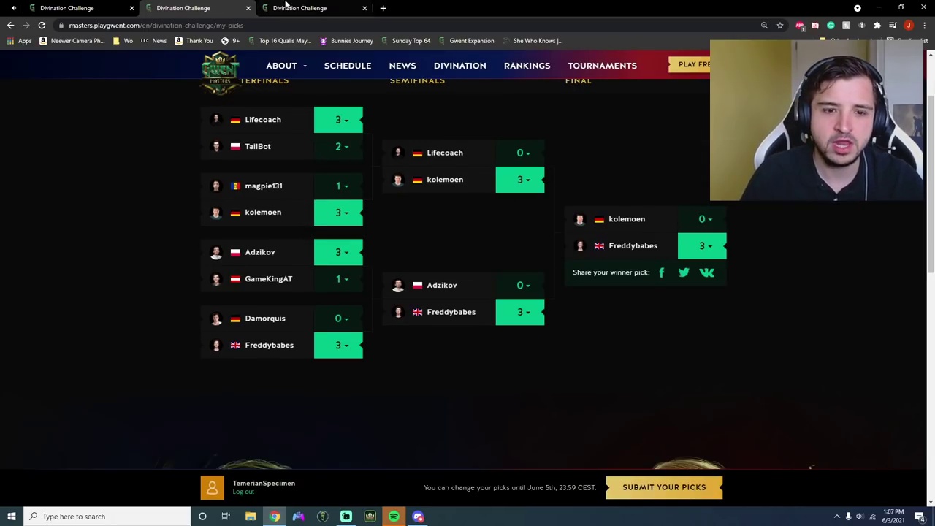
pyautogui.click(303, 7)
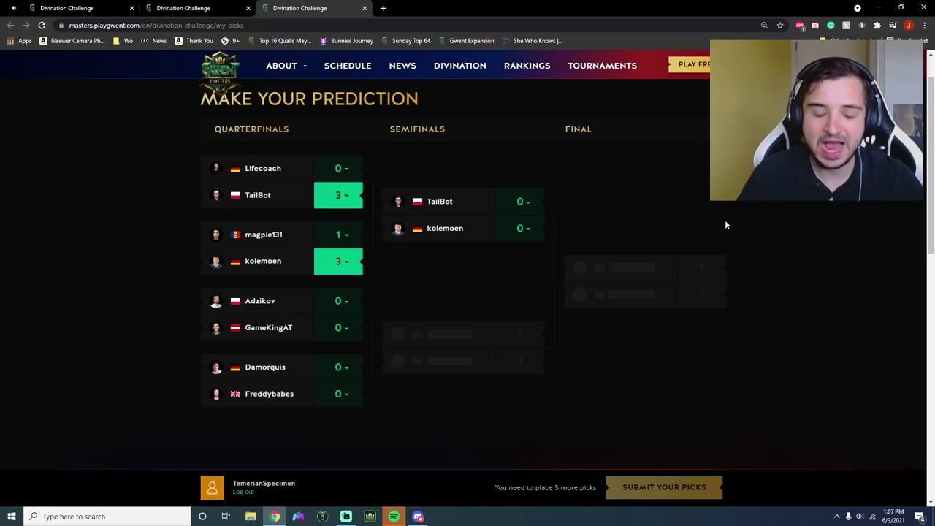
# Step: Predict the remaining quarterfinals in the third bracket: Adzikov 3, GameKingAT 2, and Freddybabes with 3 wins against Damorquis
pyautogui.click(344, 301)
pyautogui.click(347, 379)
pyautogui.click(343, 330)
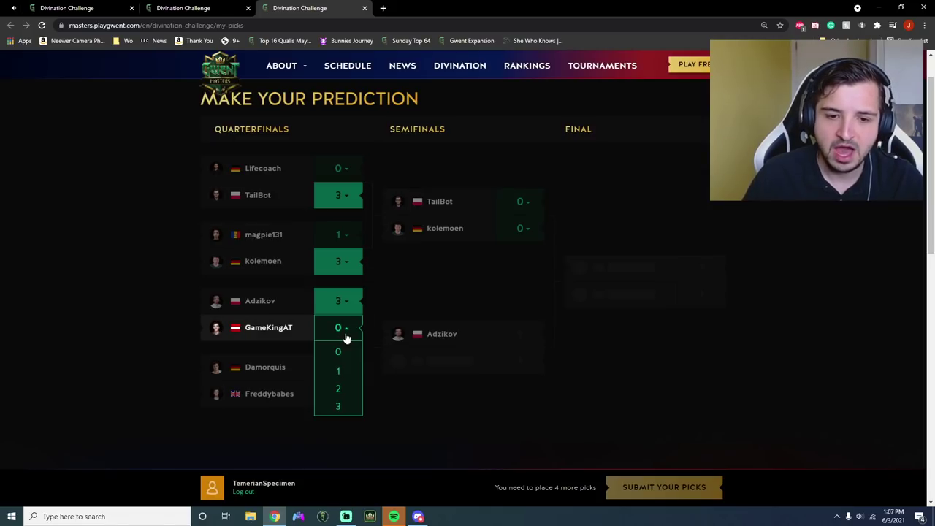
pyautogui.click(343, 389)
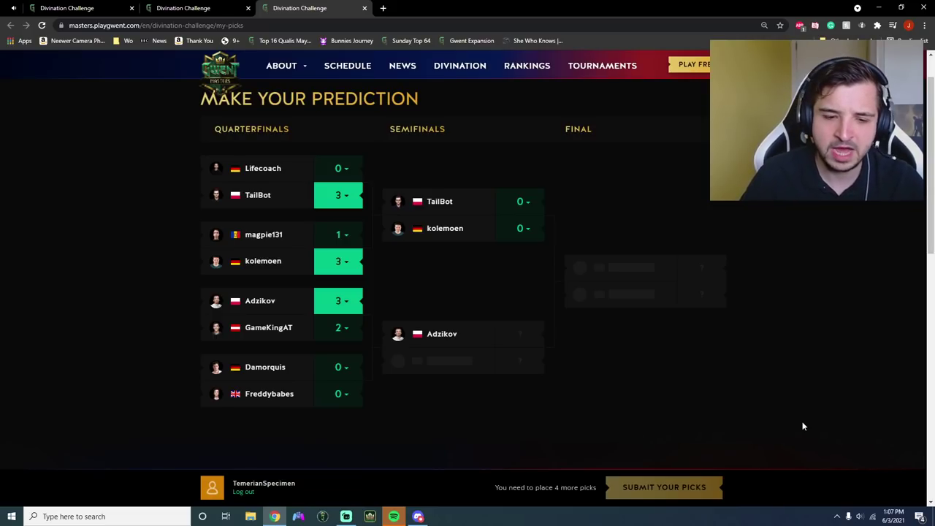
pyautogui.click(344, 395)
pyautogui.click(350, 374)
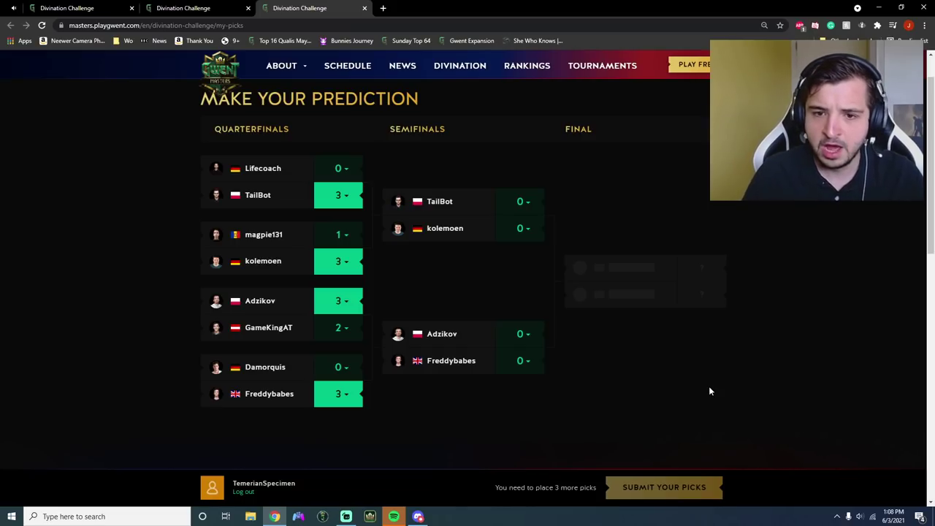
# Step: Set the first semifinal's predicted score to TailBot 3, kolemoen 2
pyautogui.click(521, 202)
pyautogui.click(519, 279)
pyautogui.click(525, 229)
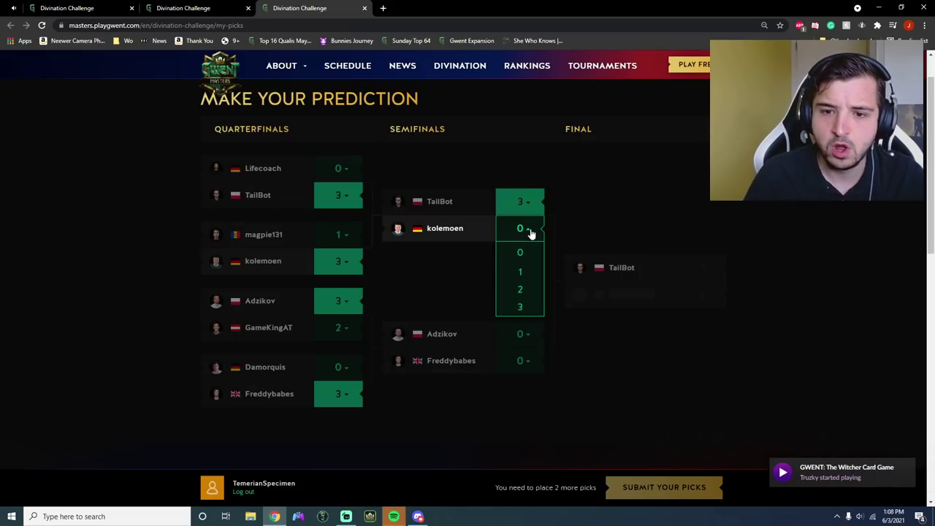
pyautogui.click(521, 290)
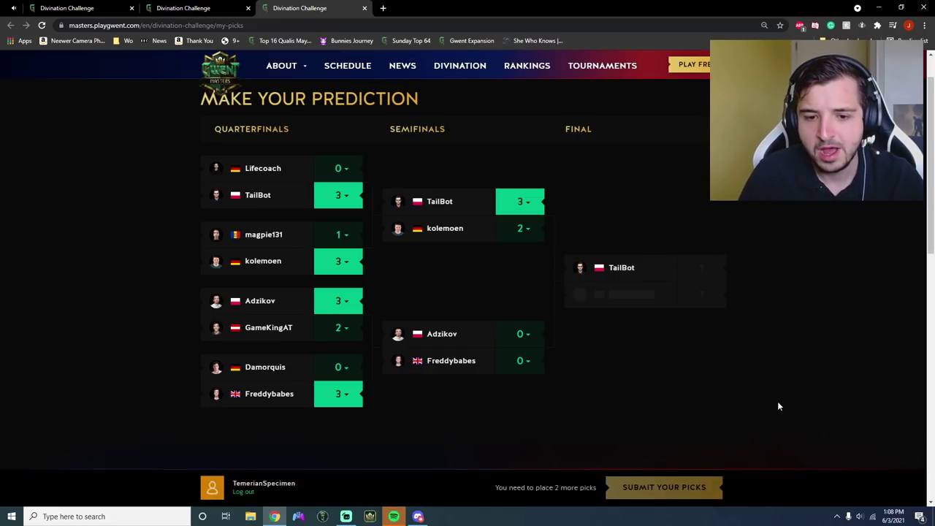
# Step: Set the second semifinal's predicted score to Adzikov 2, Freddybabes 3
pyautogui.click(522, 334)
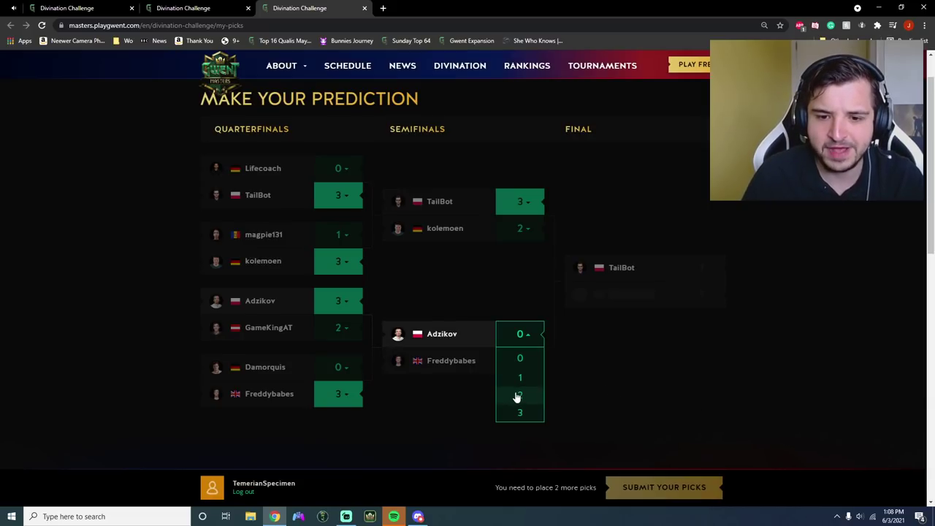
pyautogui.click(518, 394)
pyautogui.click(522, 361)
pyautogui.click(526, 437)
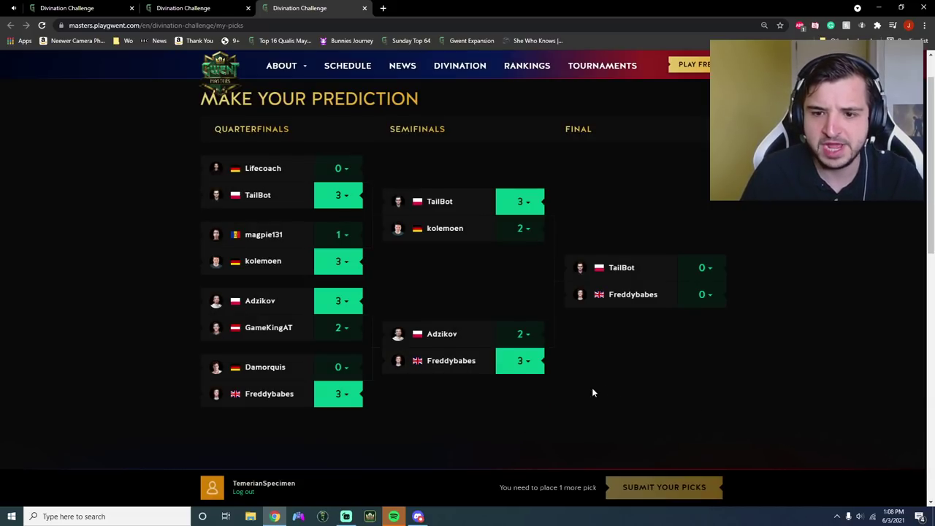
# Step: Pick TailBot as the winner of the final with a score of 3 to 2 against Freddybabes
pyautogui.click(704, 268)
pyautogui.click(702, 346)
pyautogui.click(702, 296)
pyautogui.click(702, 356)
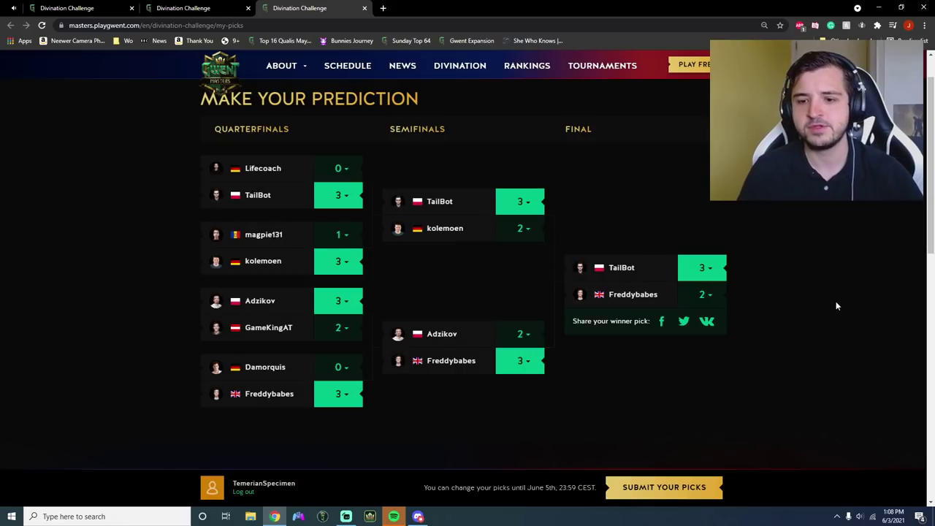